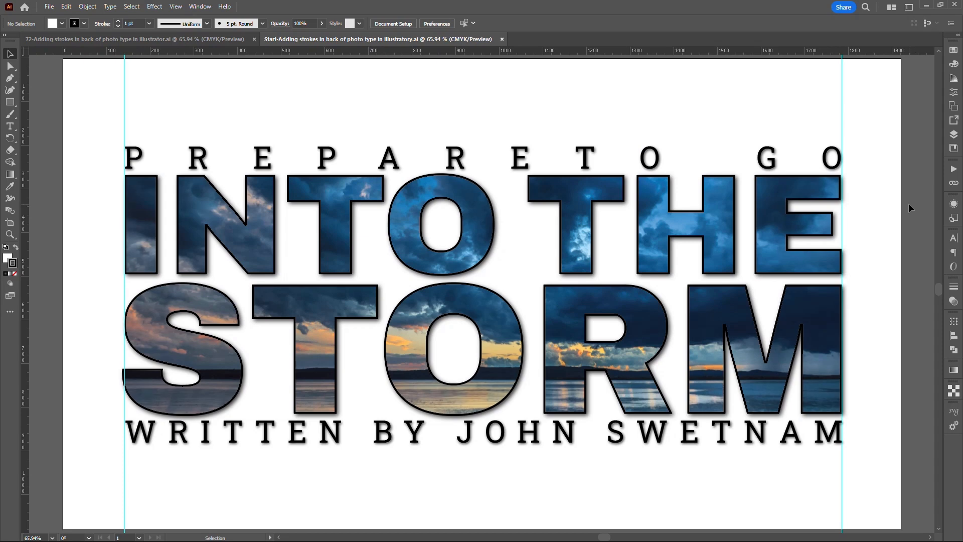
Compare the finished stroke example with the start document and examine the start document's layer structure.
{"action": "left_click", "coordinate": [161, 41]}
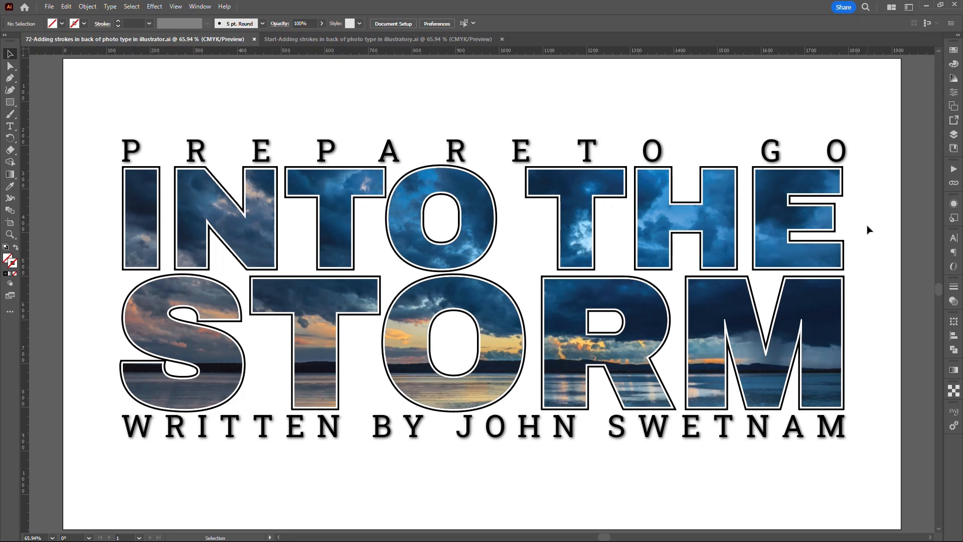
{"action": "left_click", "coordinate": [393, 41]}
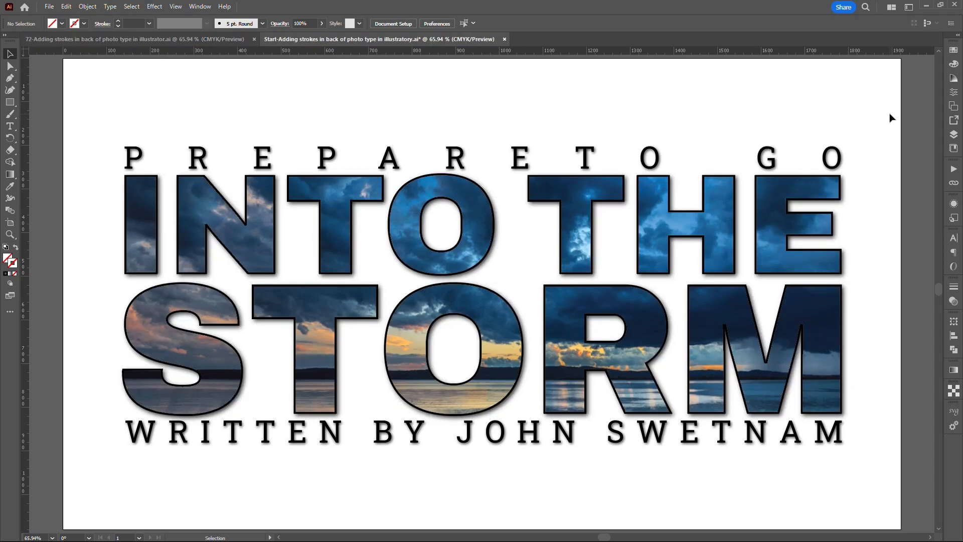
{"action": "left_click", "coordinate": [954, 135]}
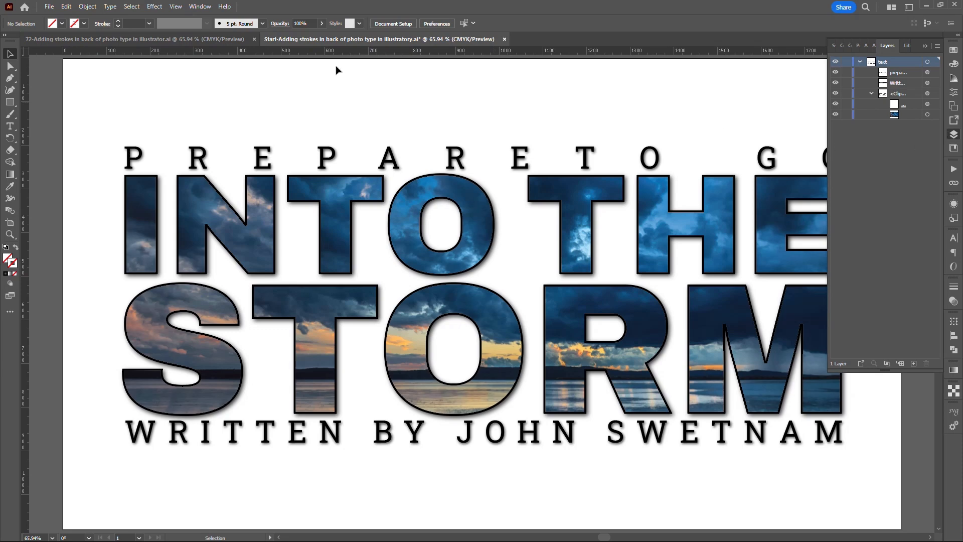
Remove the Drop Shadow effect from the clip group containing the INTO THE STORM headline.
{"action": "left_click", "coordinate": [201, 7]}
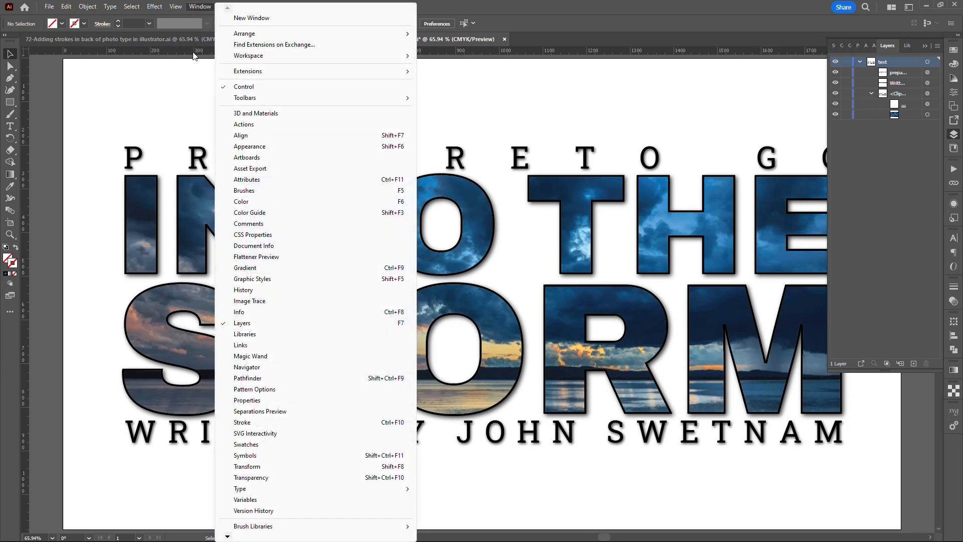
{"action": "left_click", "coordinate": [248, 147]}
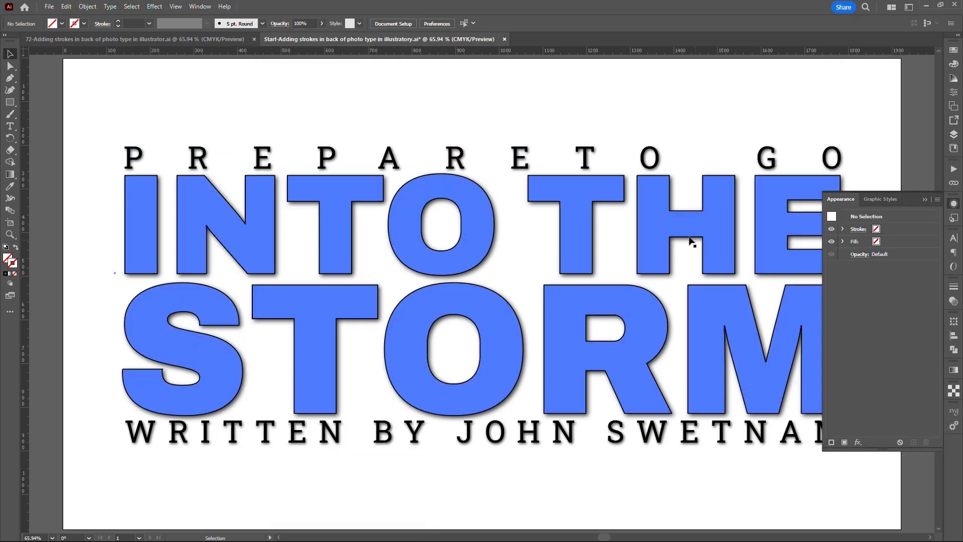
{"action": "left_click", "coordinate": [689, 240]}
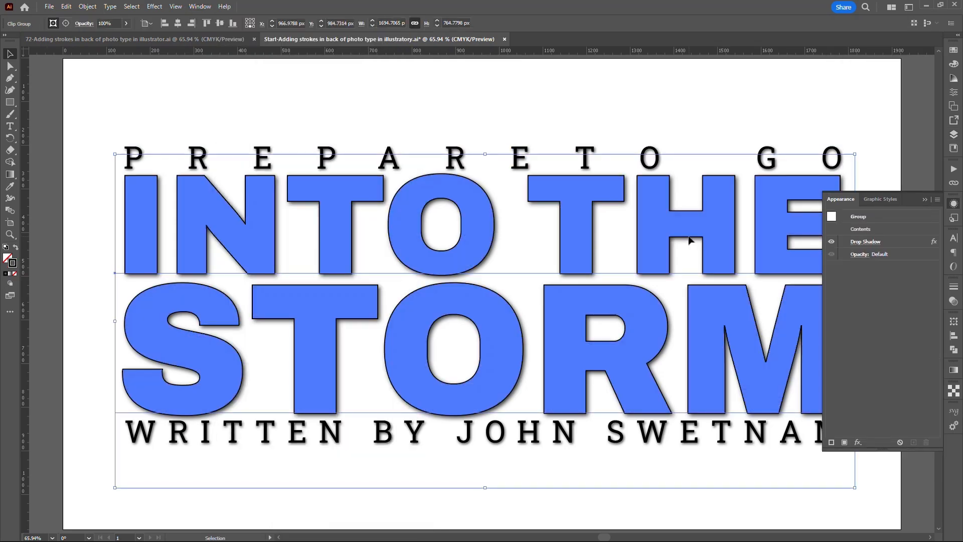
{"action": "left_click", "coordinate": [896, 243]}
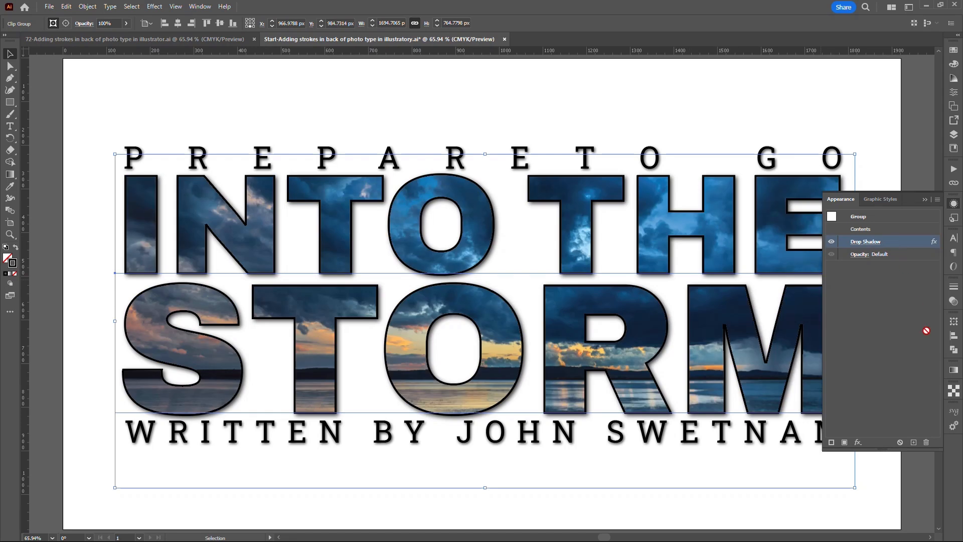
{"action": "left_click", "coordinate": [927, 442]}
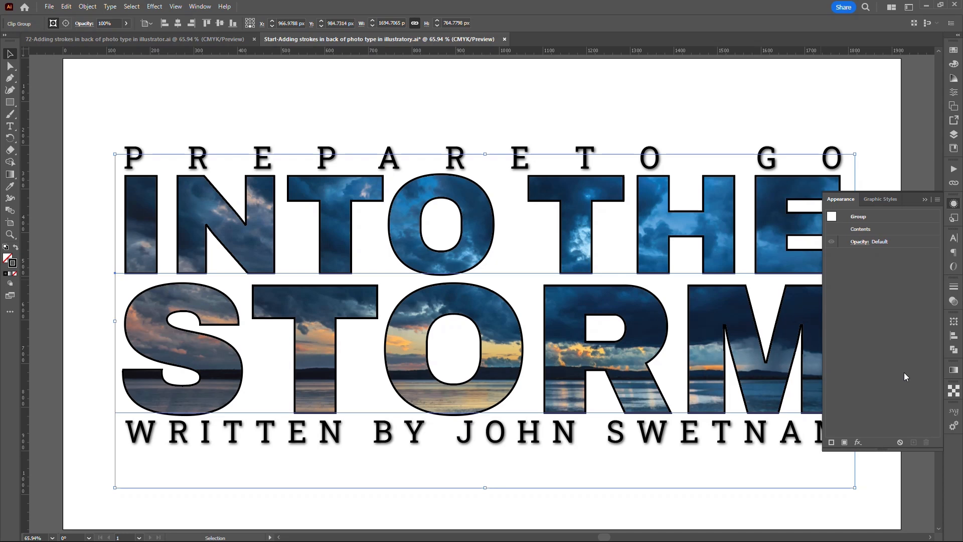
Move the photo and the INTO THE STORM text out of the clip group within the text layer.
{"action": "left_click", "coordinate": [954, 134]}
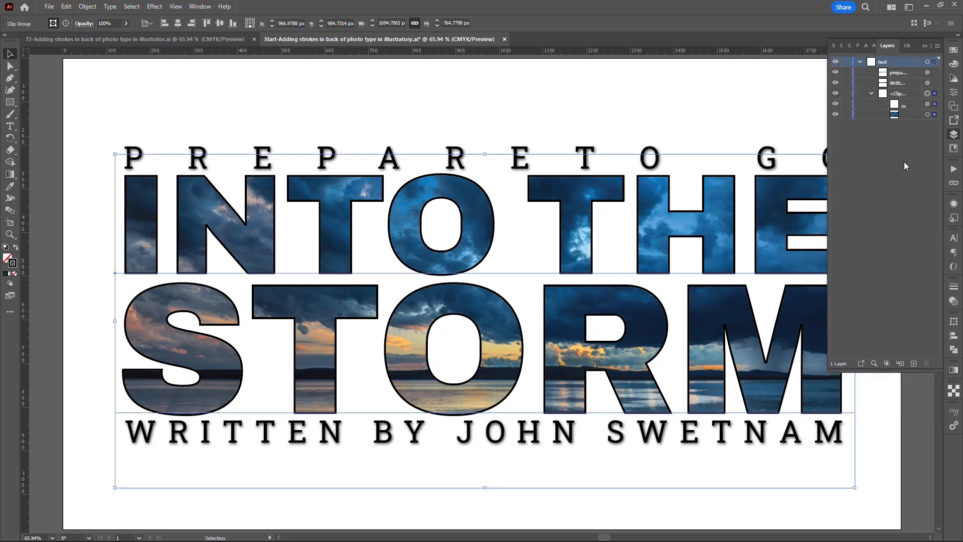
{"action": "left_click", "coordinate": [914, 116]}
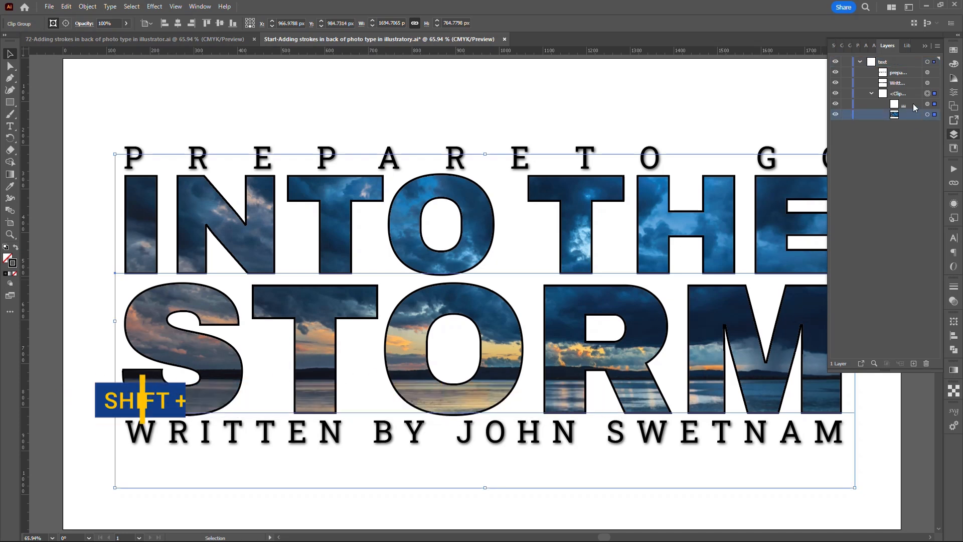
{"action": "left_click", "coordinate": [914, 104], "text": "shift"}
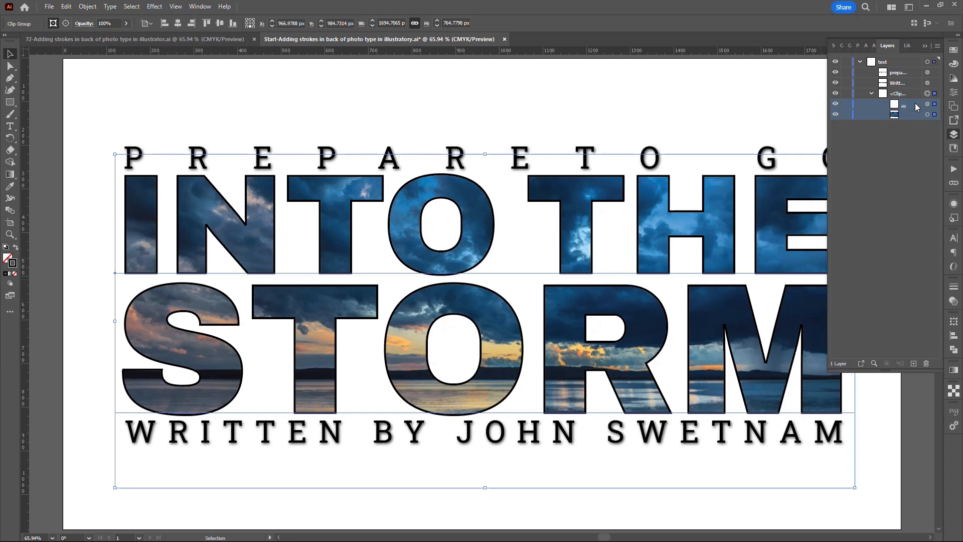
{"action": "left_click_drag", "start_coordinate": [913, 101], "coordinate": [911, 89]}
{"action": "left_click", "coordinate": [908, 105]}
{"action": "left_click_drag", "start_coordinate": [909, 104], "coordinate": [907, 70]}
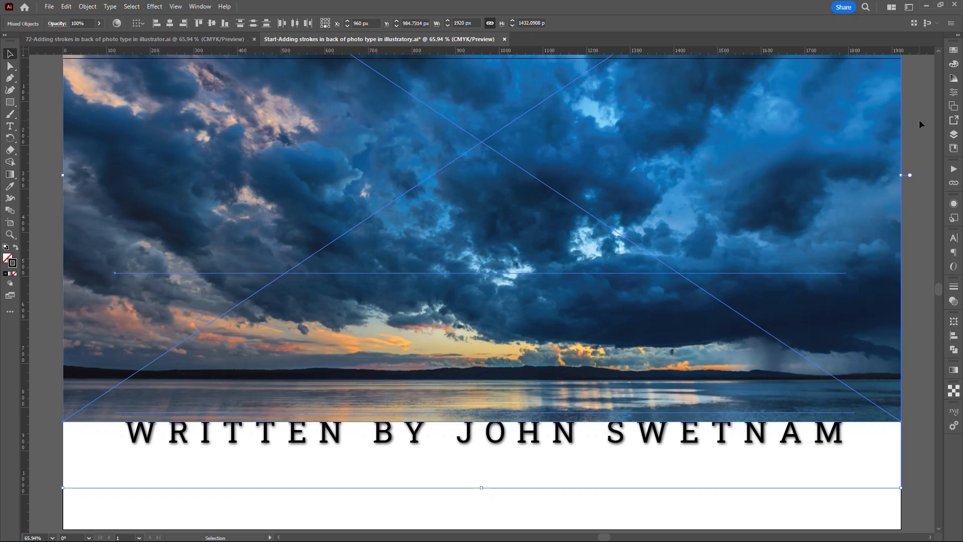
Embed the linked image dark-blue-storm-clouds.jpg in the document.
{"action": "left_click", "coordinate": [954, 136]}
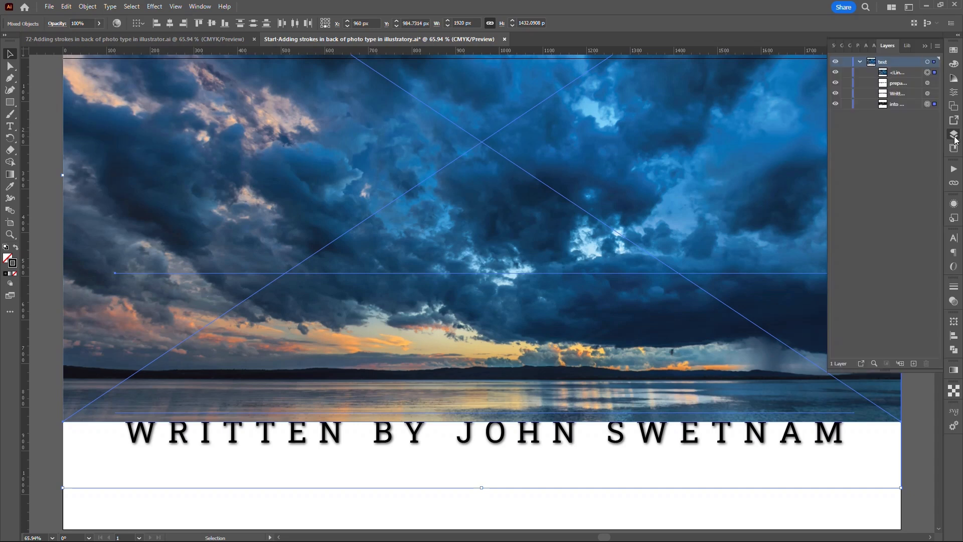
{"action": "left_click", "coordinate": [928, 73]}
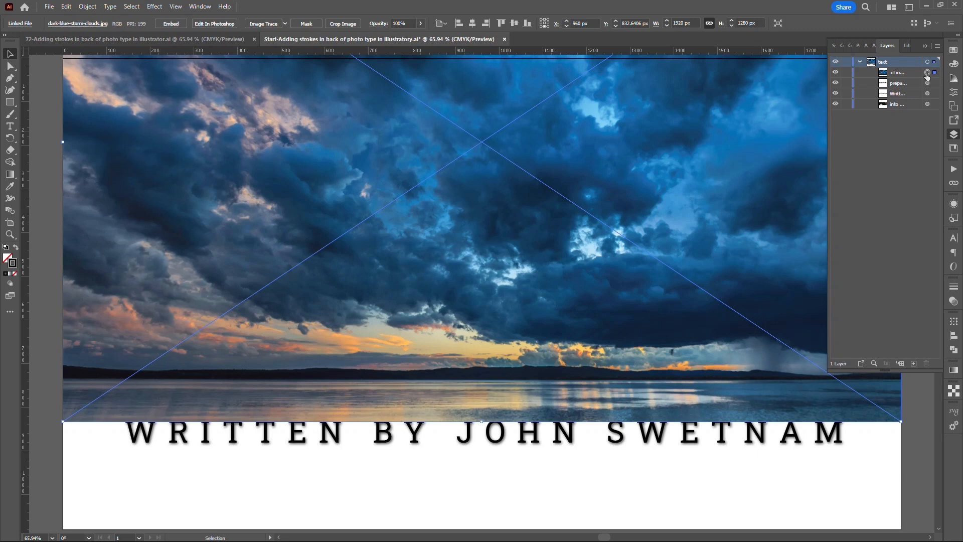
{"action": "left_click", "coordinate": [171, 24]}
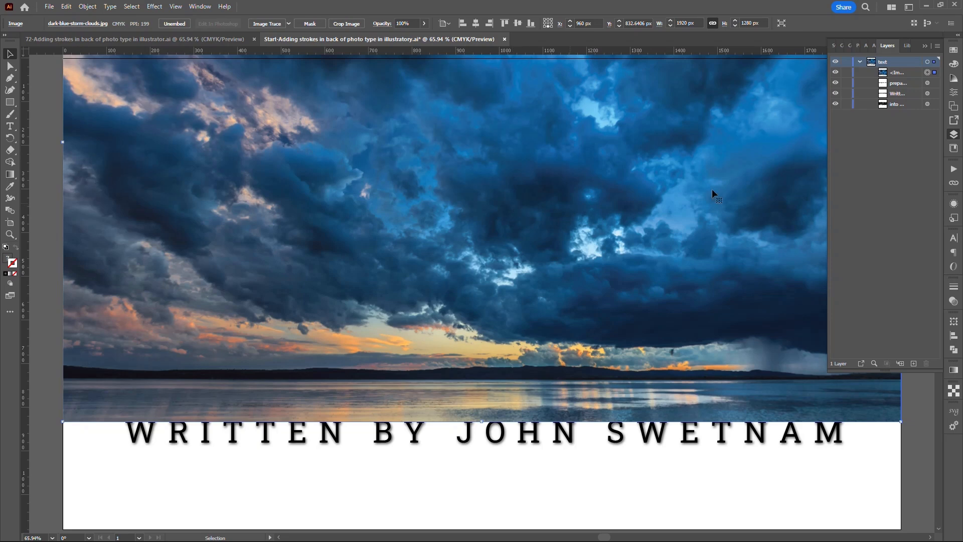
Create a pattern swatch from the embedded storm image and name it clouds.
{"action": "left_click", "coordinate": [953, 49]}
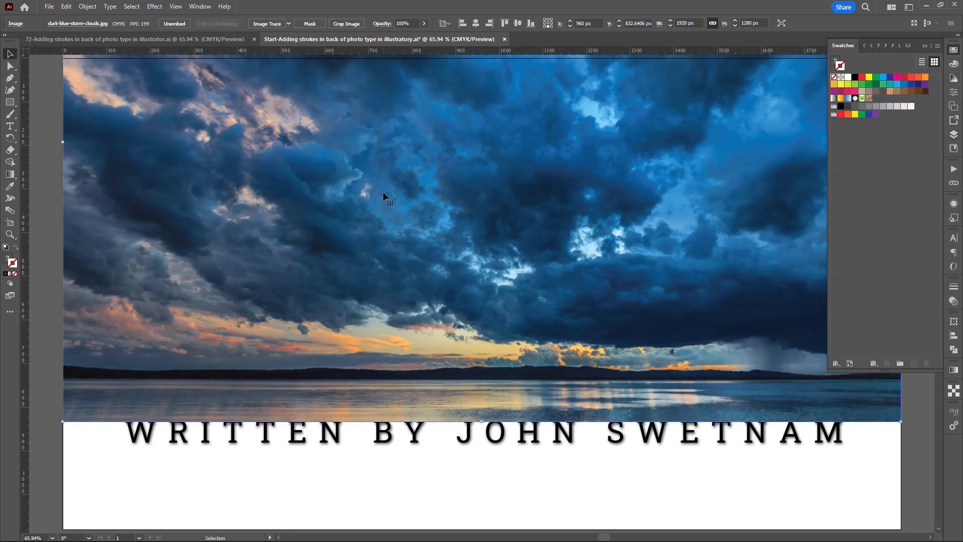
{"action": "left_click_drag", "start_coordinate": [380, 180], "coordinate": [894, 173]}
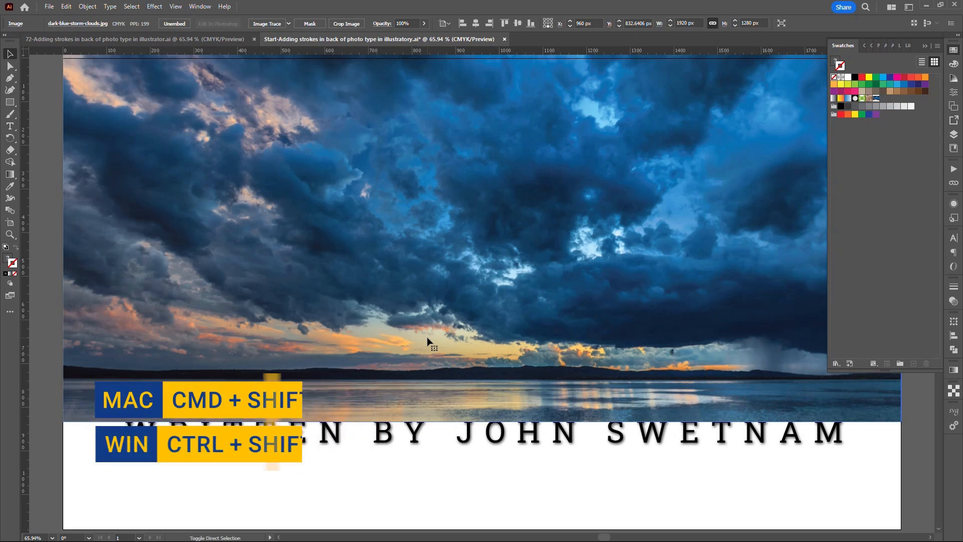
{"action": "key", "text": "ctrl+shift+a"}
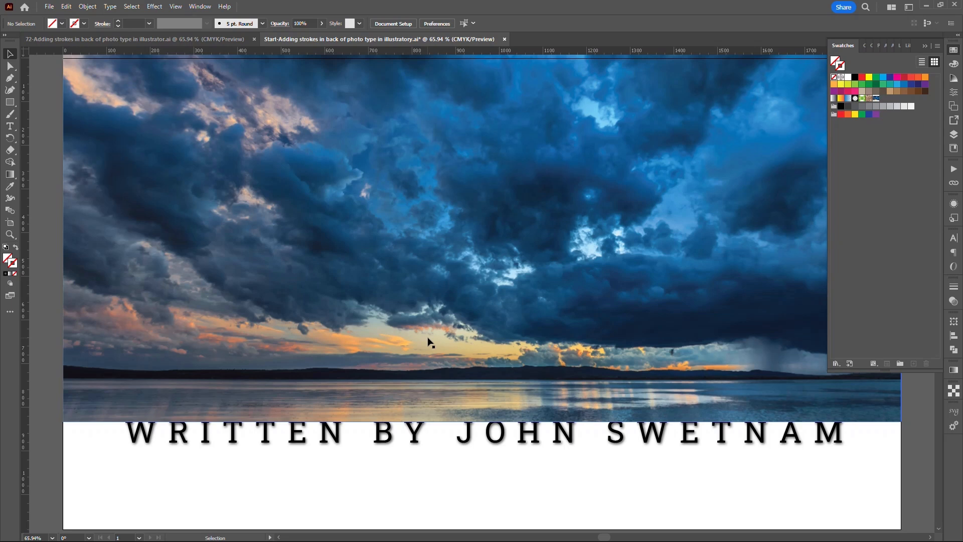
{"action": "double_click", "coordinate": [877, 99]}
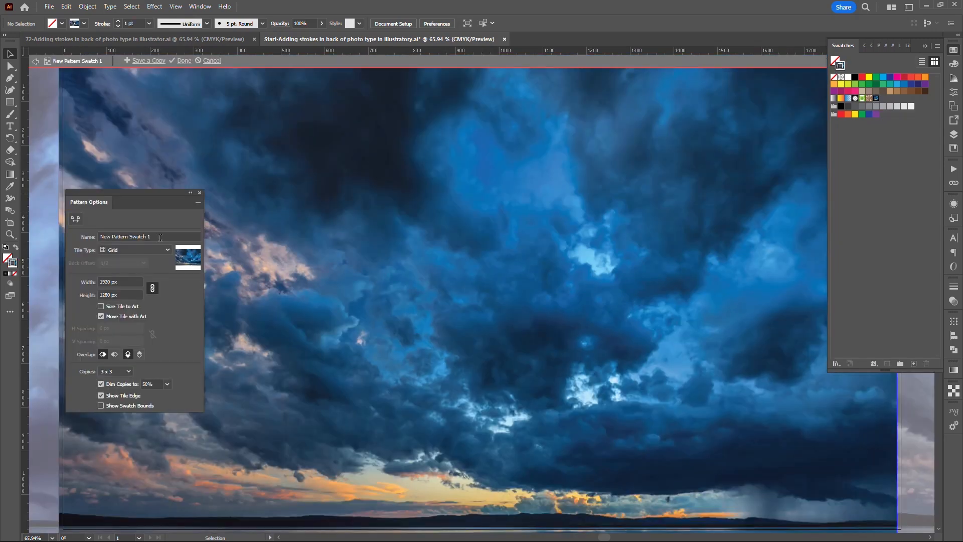
{"action": "left_click", "coordinate": [161, 237]}
{"action": "type", "text": "clouds"}
{"action": "left_click", "coordinate": [200, 193]}
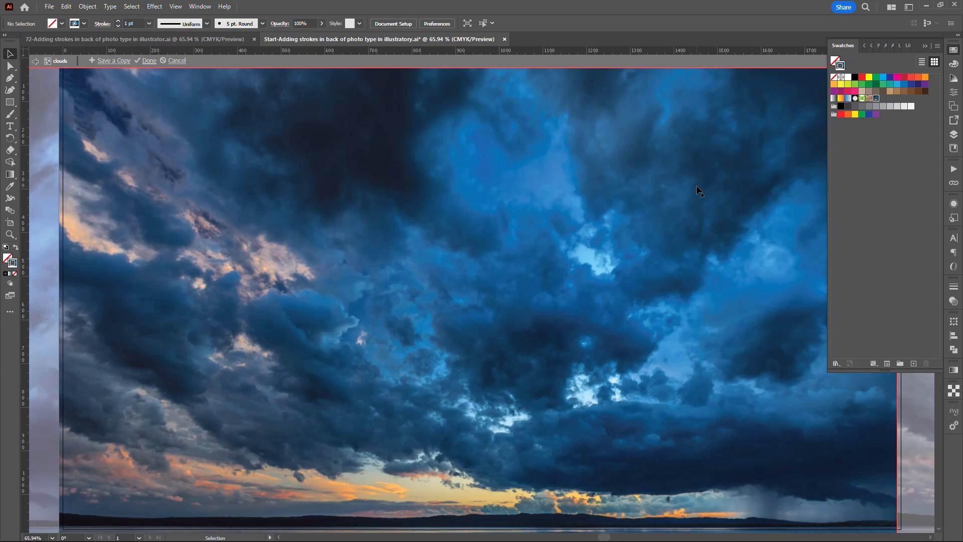
{"action": "key", "text": "Escape"}
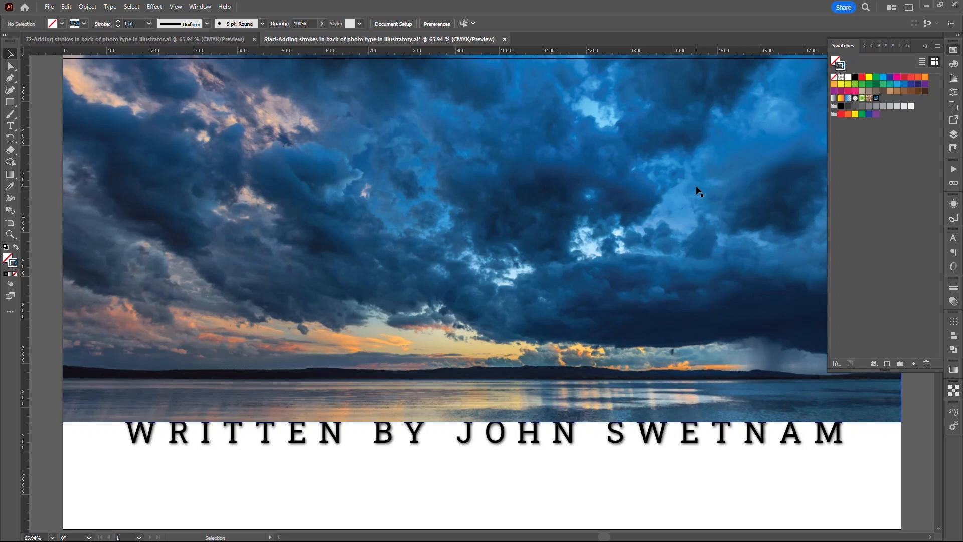
Delete the storm image from the artboard and fill the INTO THE STORM text with the clouds pattern swatch.
{"action": "left_click", "coordinate": [697, 187]}
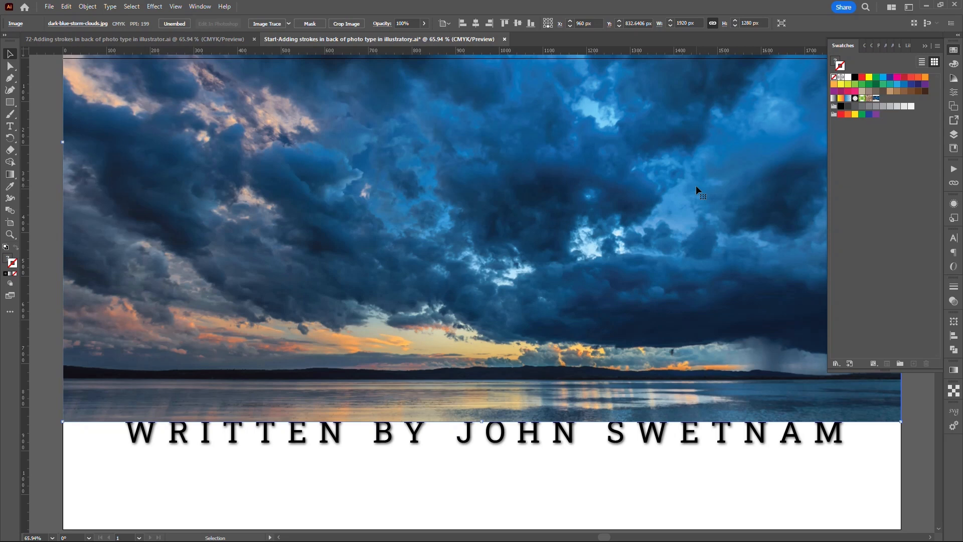
{"action": "key", "text": "BackSpace"}
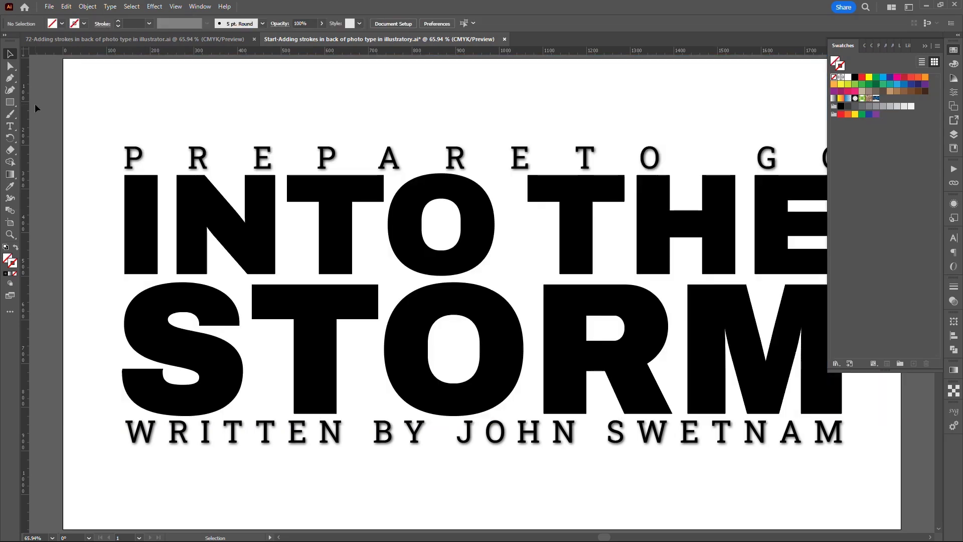
{"action": "left_click", "coordinate": [433, 272]}
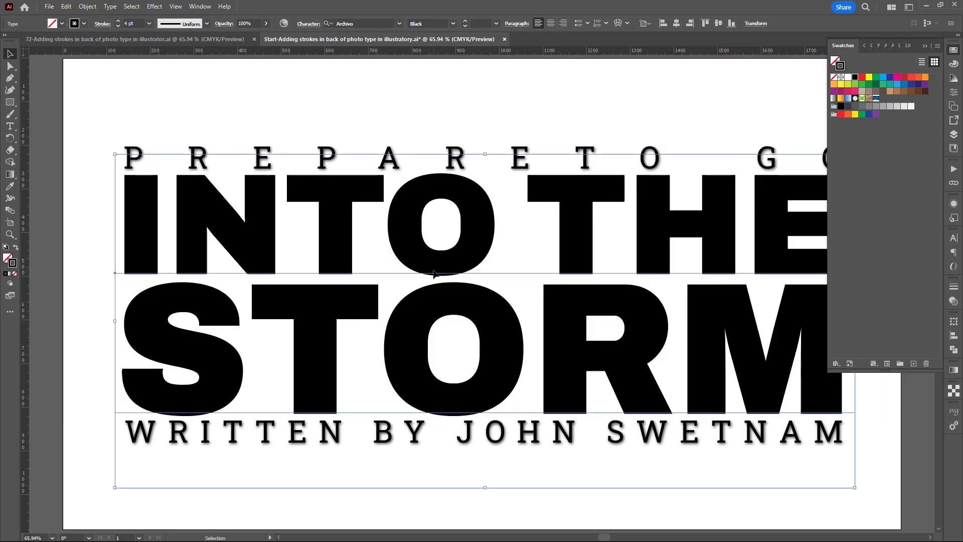
{"action": "left_click", "coordinate": [198, 7]}
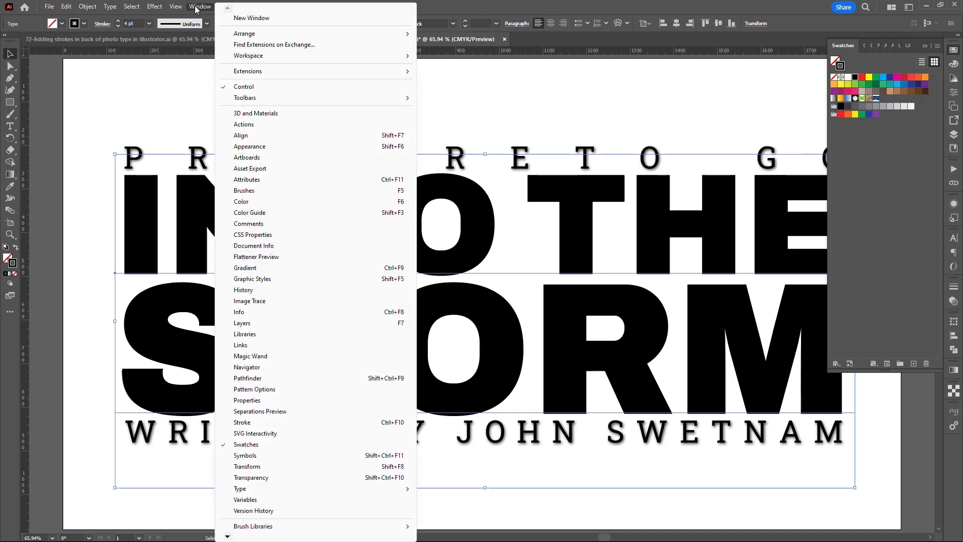
{"action": "left_click", "coordinate": [278, 147]}
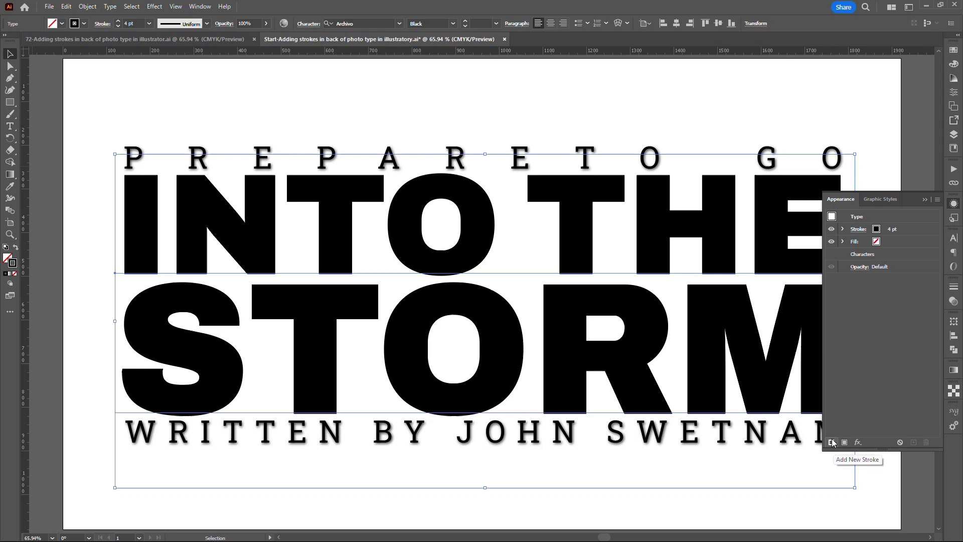
{"action": "left_click", "coordinate": [878, 245]}
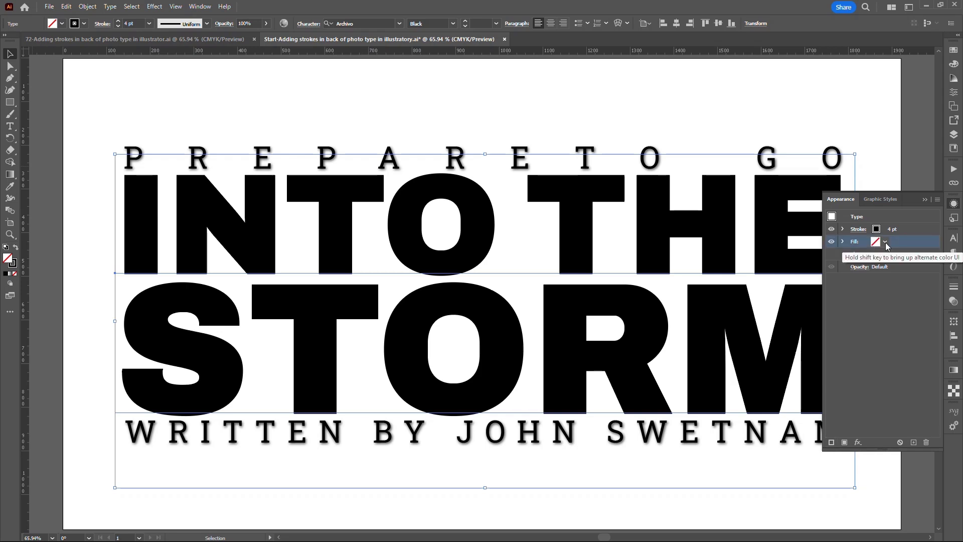
{"action": "left_click", "coordinate": [886, 243]}
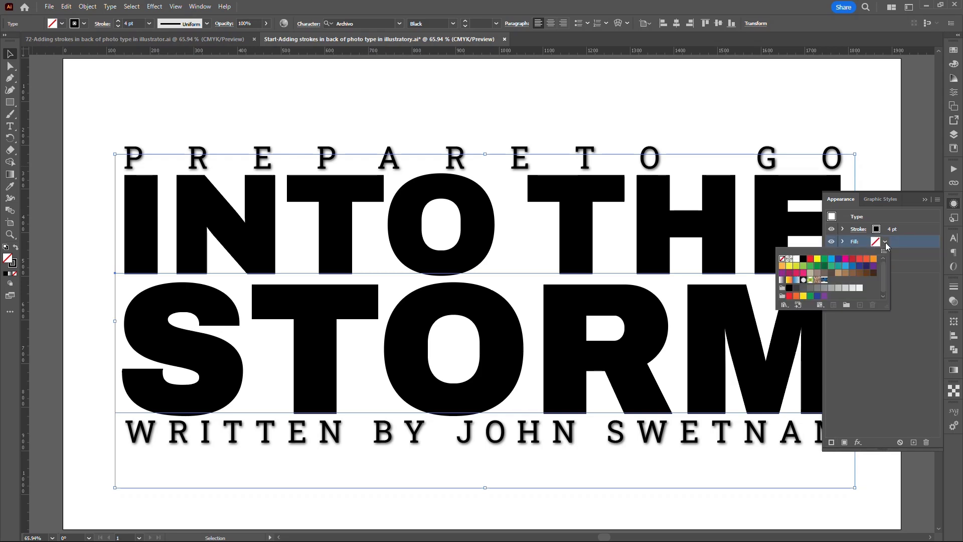
{"action": "left_click", "coordinate": [825, 280]}
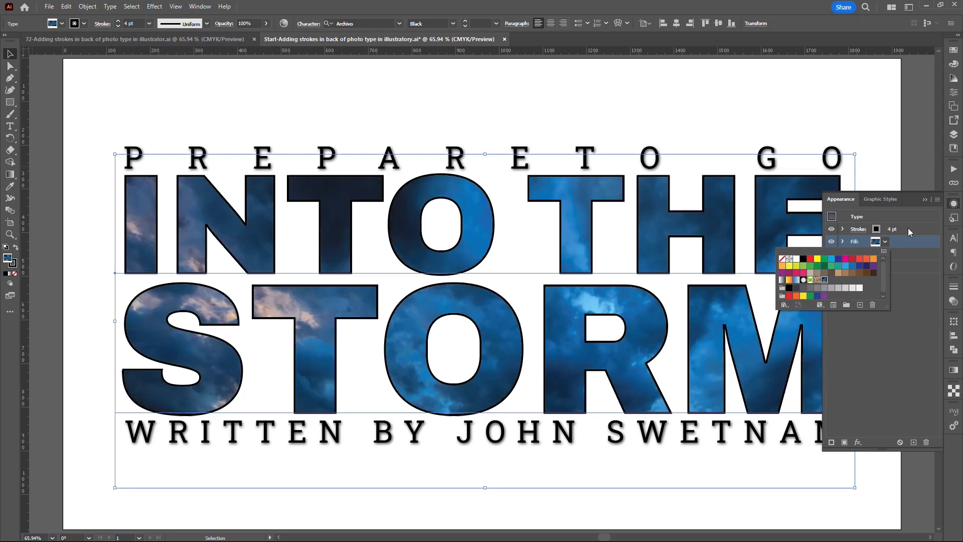
Set the weight of the INTO THE STORM text's black stroke to 16 pt.
{"action": "left_click", "coordinate": [909, 228]}
{"action": "left_click", "coordinate": [906, 229]}
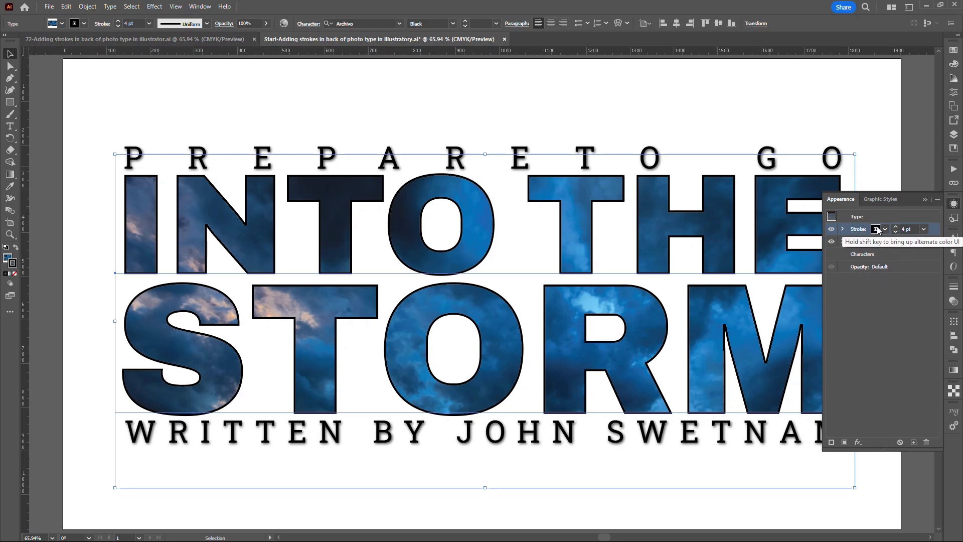
{"action": "left_click", "coordinate": [896, 227]}
{"action": "left_click", "coordinate": [896, 227]}
{"action": "left_click", "coordinate": [897, 227]}
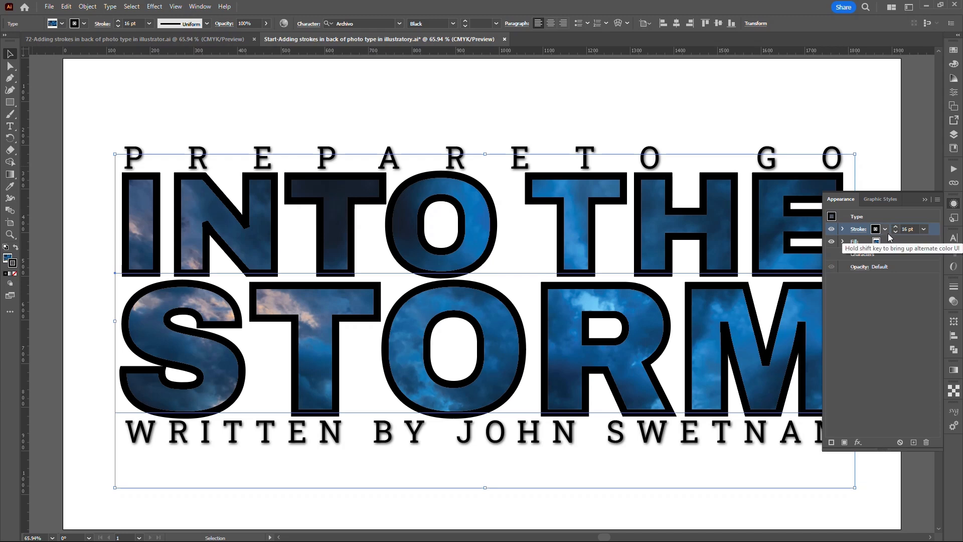
Check the stroke's alignment options and move the stroke below Characters in the headline's appearance stack.
{"action": "left_click", "coordinate": [858, 229]}
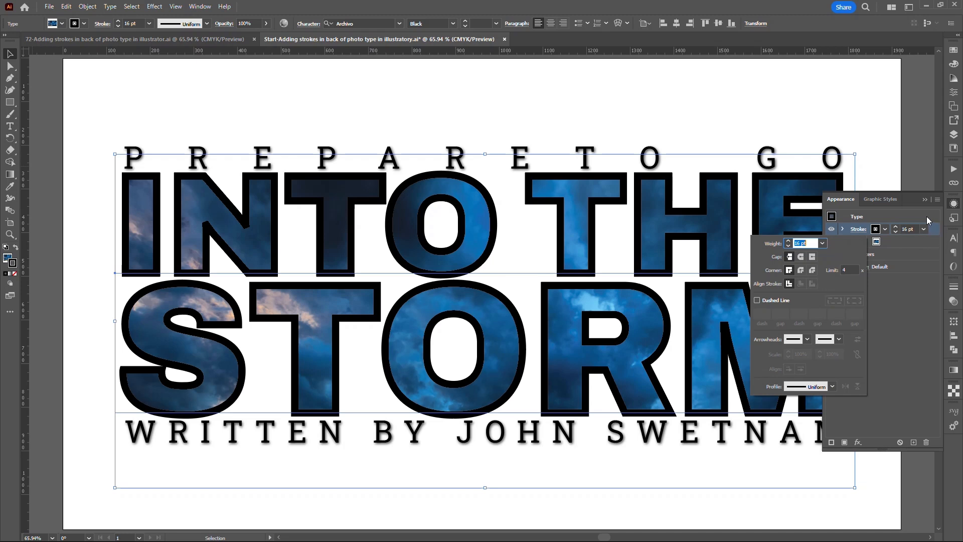
{"action": "left_click", "coordinate": [936, 235]}
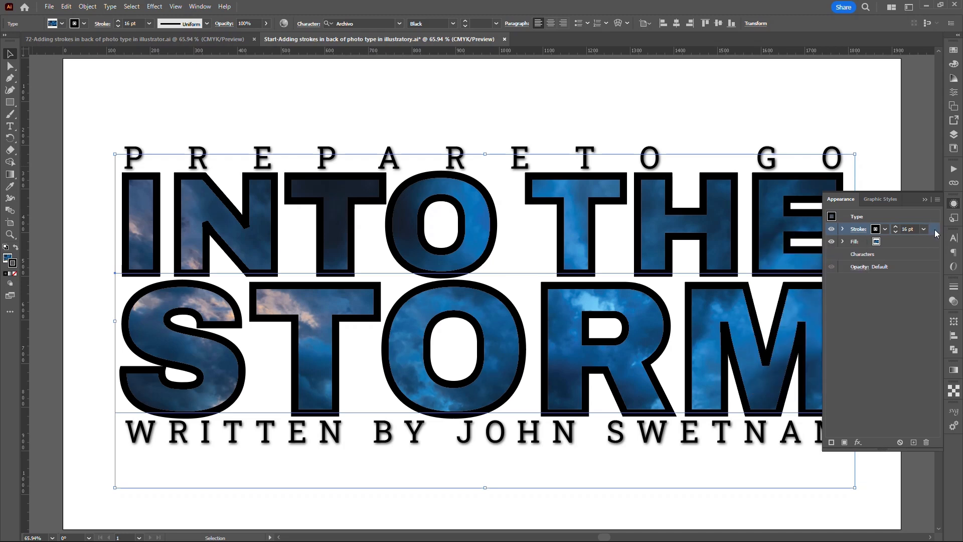
{"action": "mouse_move", "coordinate": [932, 229]}
{"action": "left_mouse_down"}
{"action": "mouse_move", "coordinate": [939, 273]}
{"action": "mouse_move", "coordinate": [928, 261]}
{"action": "left_mouse_up"}
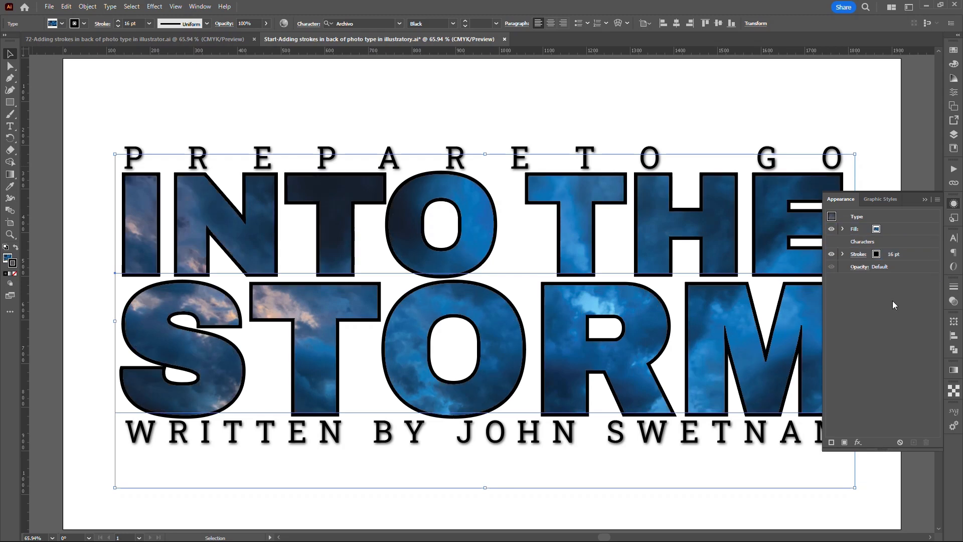
{"action": "left_click", "coordinate": [914, 254]}
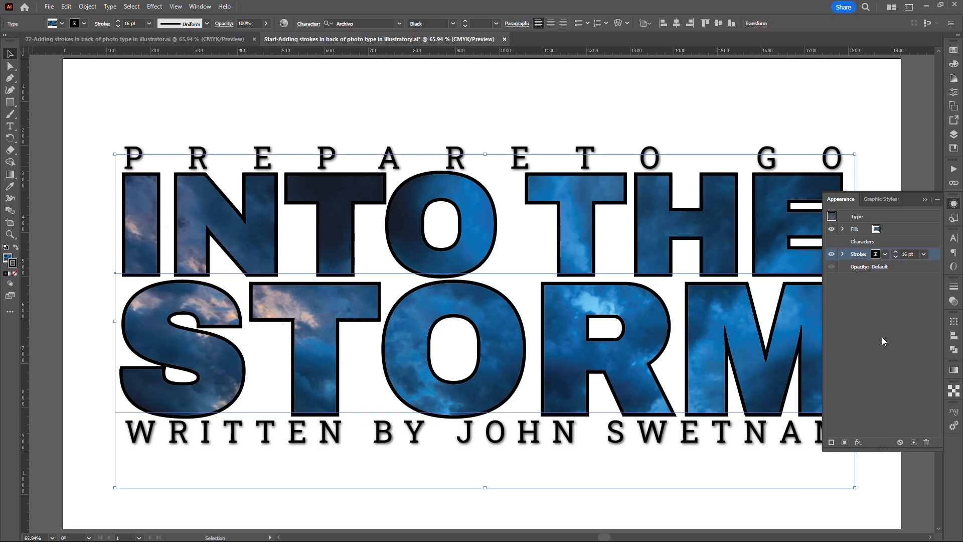
Add a second stroke to the headline above the 16 pt black one and make it 8 pt white.
{"action": "left_click", "coordinate": [832, 443]}
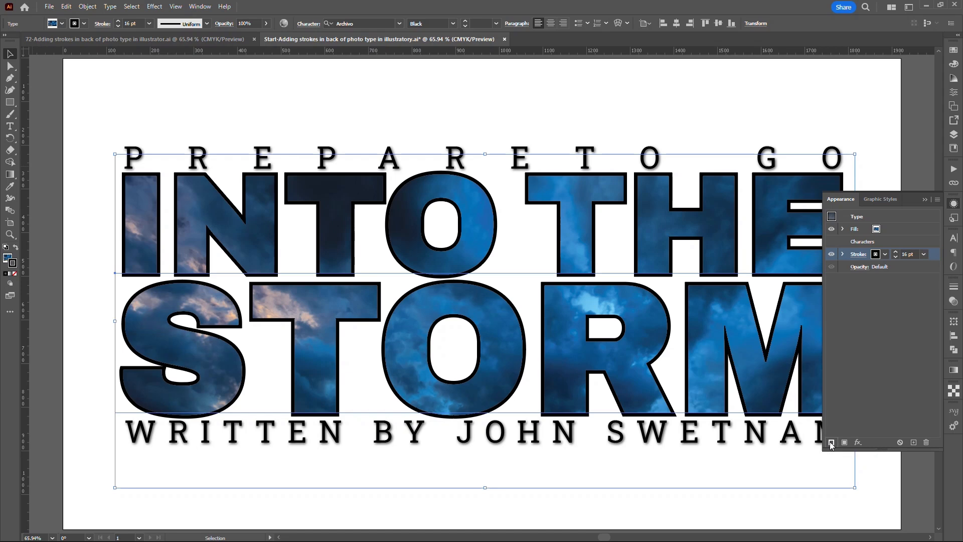
{"action": "left_click", "coordinate": [914, 254]}
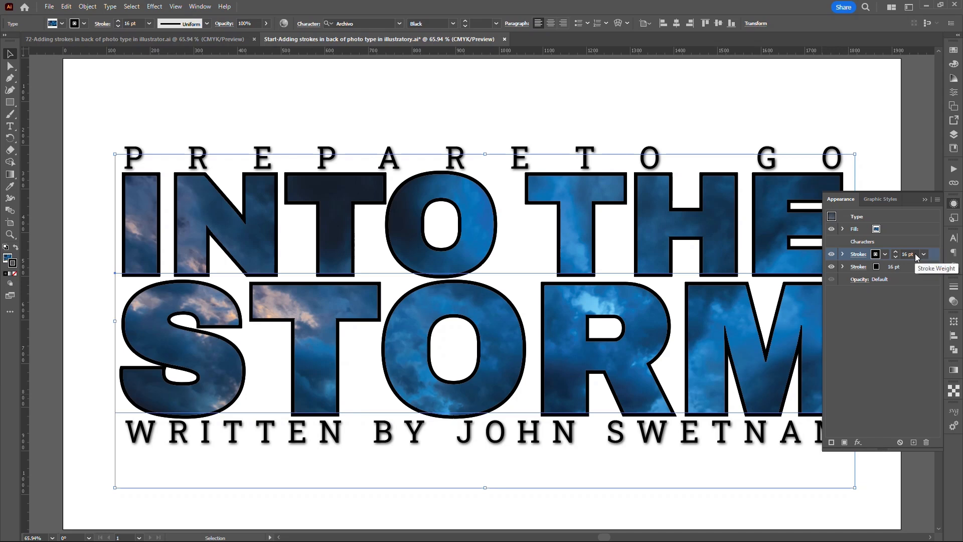
{"action": "left_click", "coordinate": [909, 254]}
{"action": "type", "text": "8"}
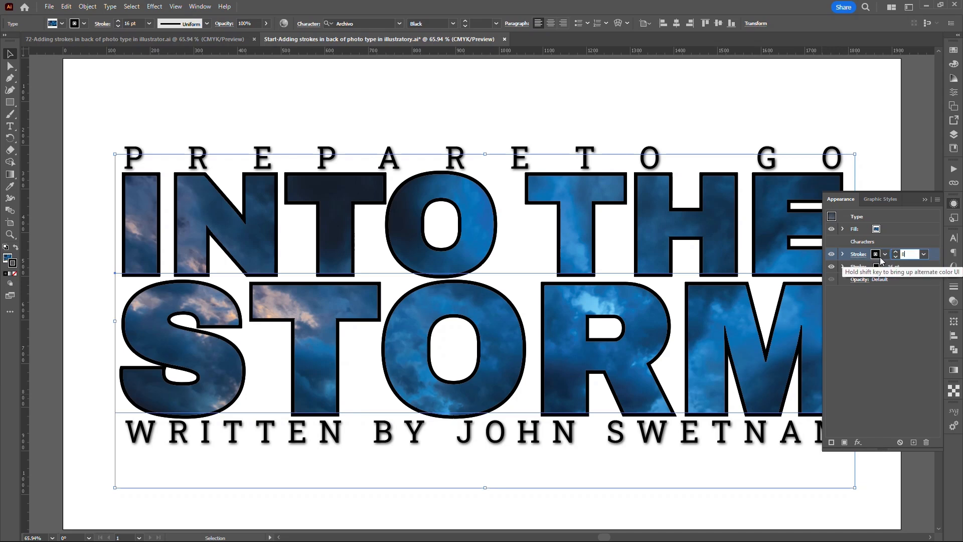
{"action": "left_click", "coordinate": [885, 255]}
{"action": "left_click", "coordinate": [796, 272]}
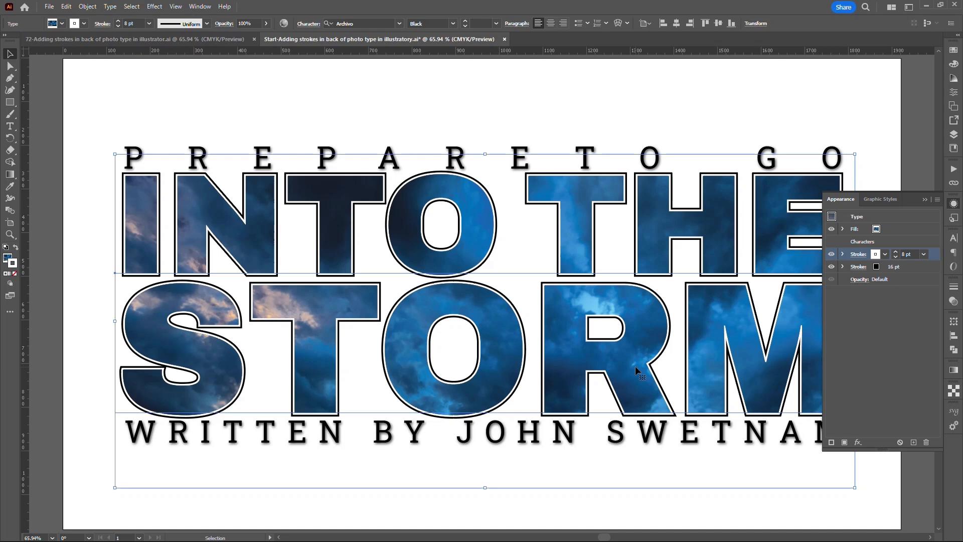
Move only the pattern inside the headline, with Transform Objects off, by -460 px vertically and 0 px horizontally, and deselect the text.
{"action": "double_click", "coordinate": [10, 54]}
{"action": "left_click_drag", "start_coordinate": [640, 146], "coordinate": [756, 104]}
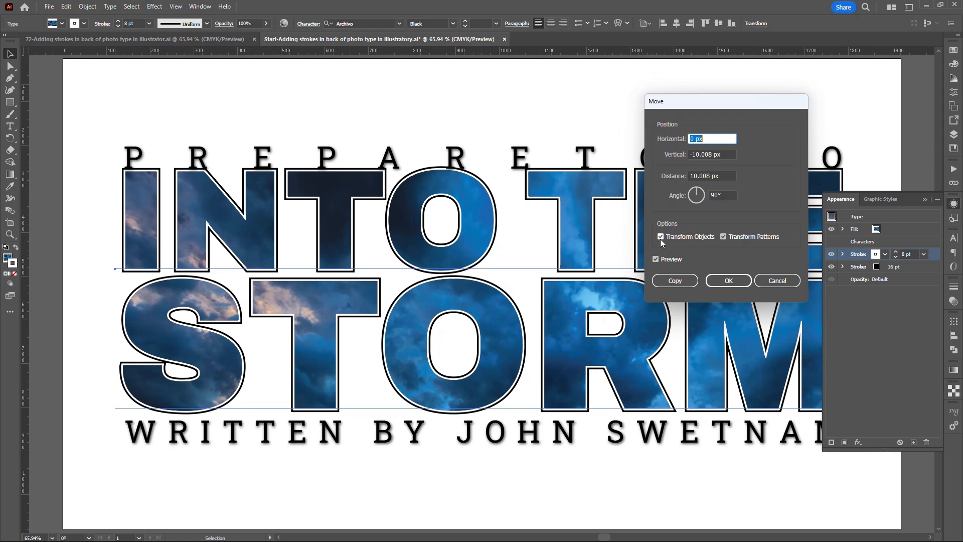
{"action": "left_click", "coordinate": [660, 239]}
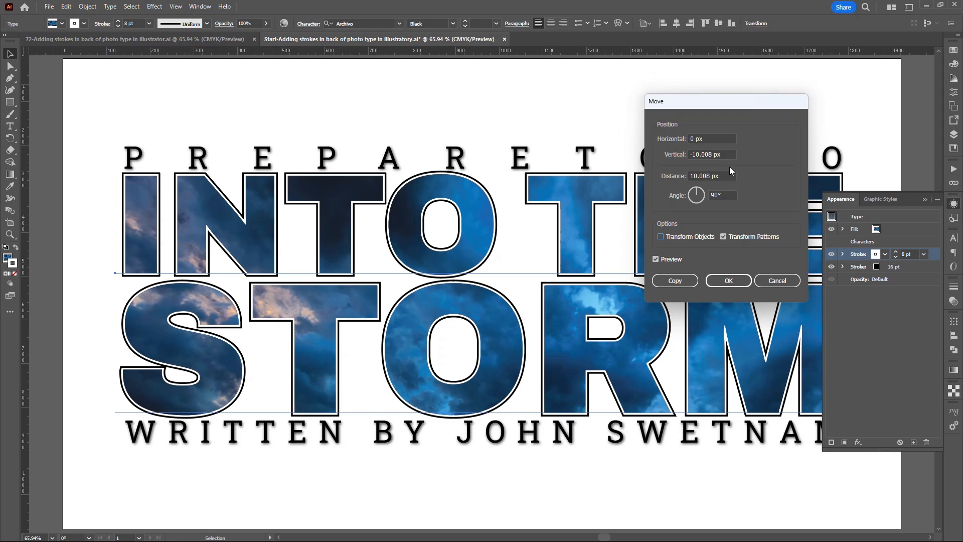
{"action": "left_click", "coordinate": [729, 154]}
{"action": "type", "text": "-490"}
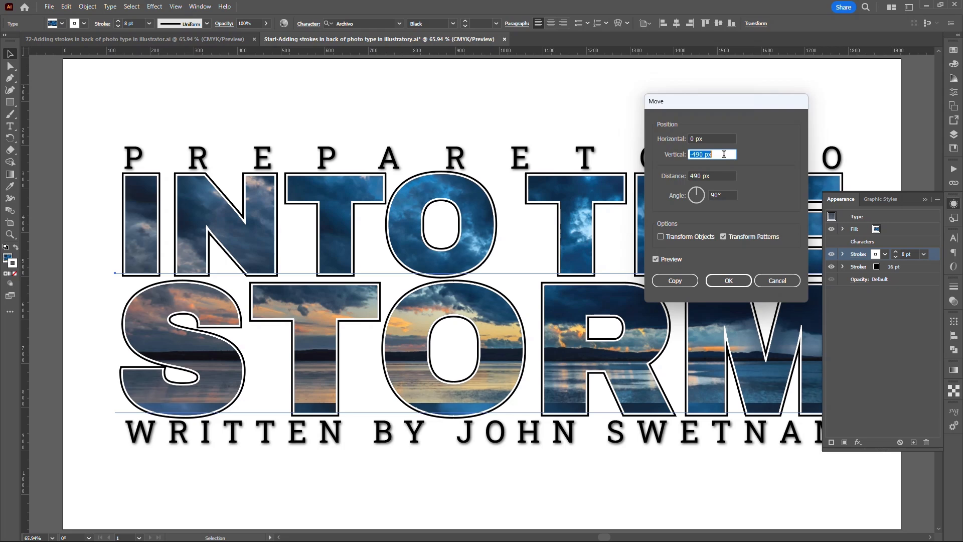
{"action": "key", "text": "shift+Up"}
{"action": "key", "text": "shift+Up"}
{"action": "key", "text": "shift+Up"}
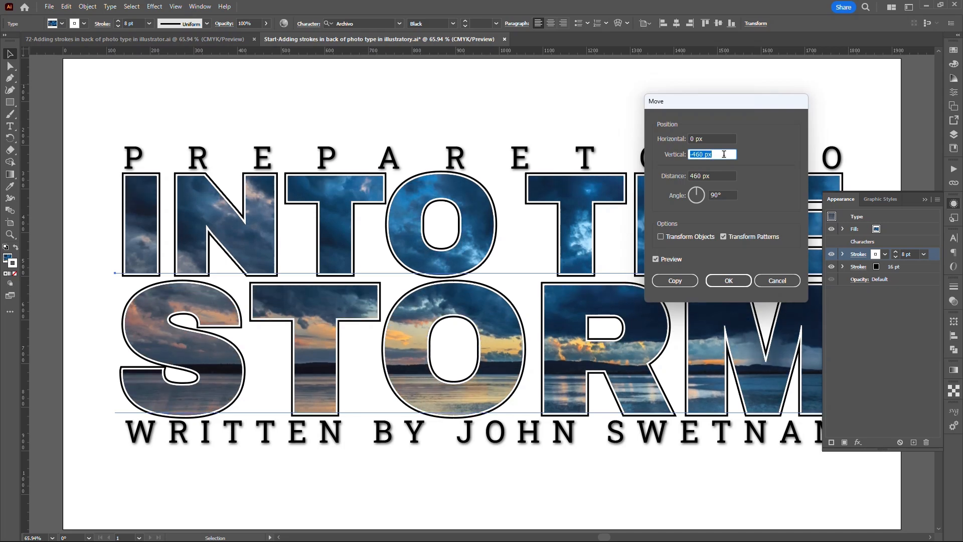
{"action": "left_click", "coordinate": [730, 281]}
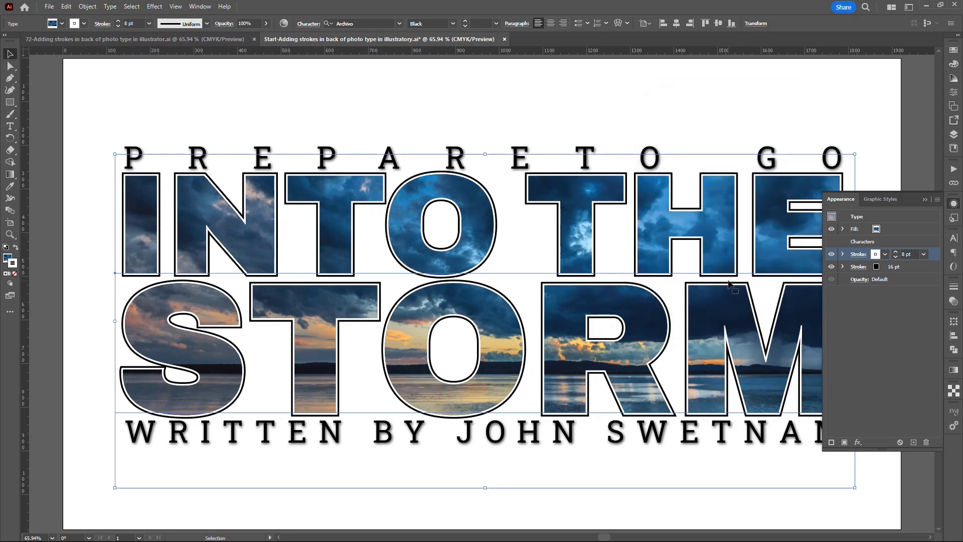
{"action": "left_click", "coordinate": [925, 201]}
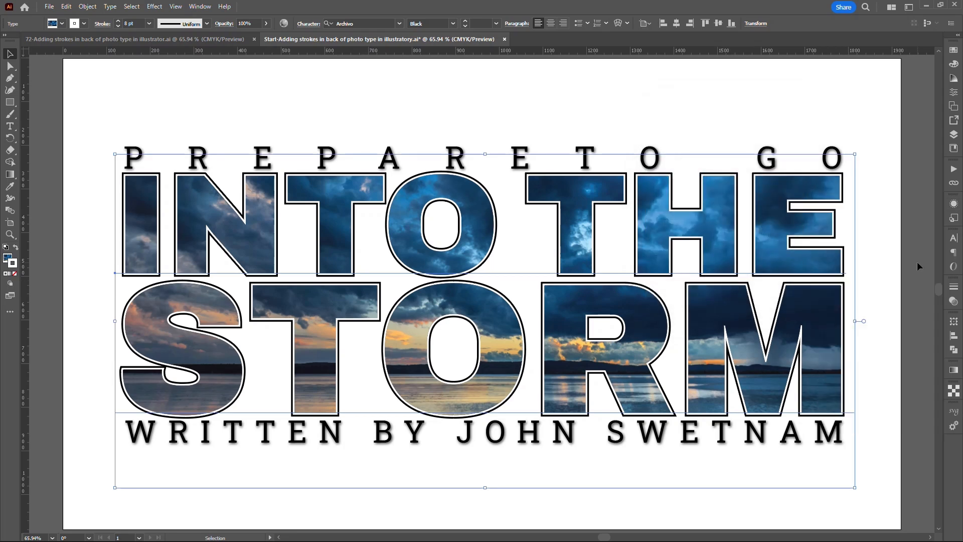
{"action": "left_click", "coordinate": [917, 263]}
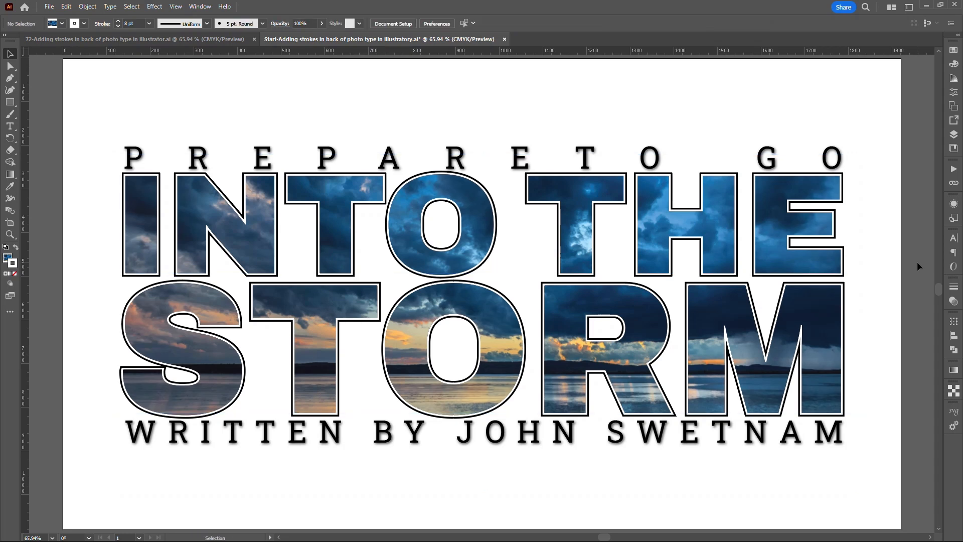